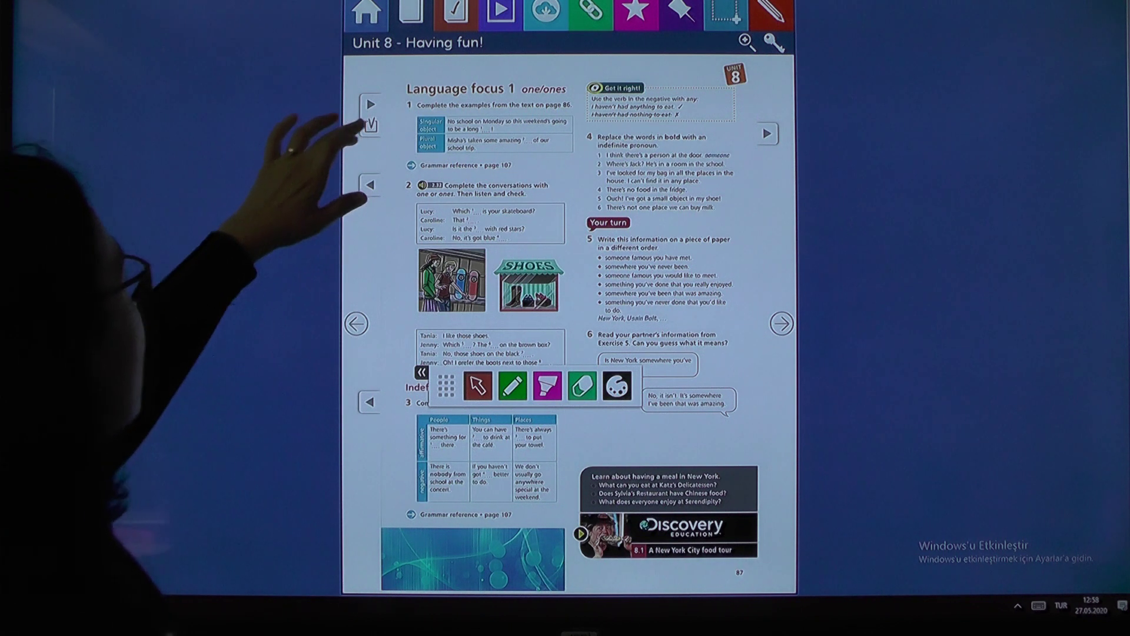
Open the interactive Exercise 1 and compare it with the Long Weekend reading text.
left_click(370, 105)
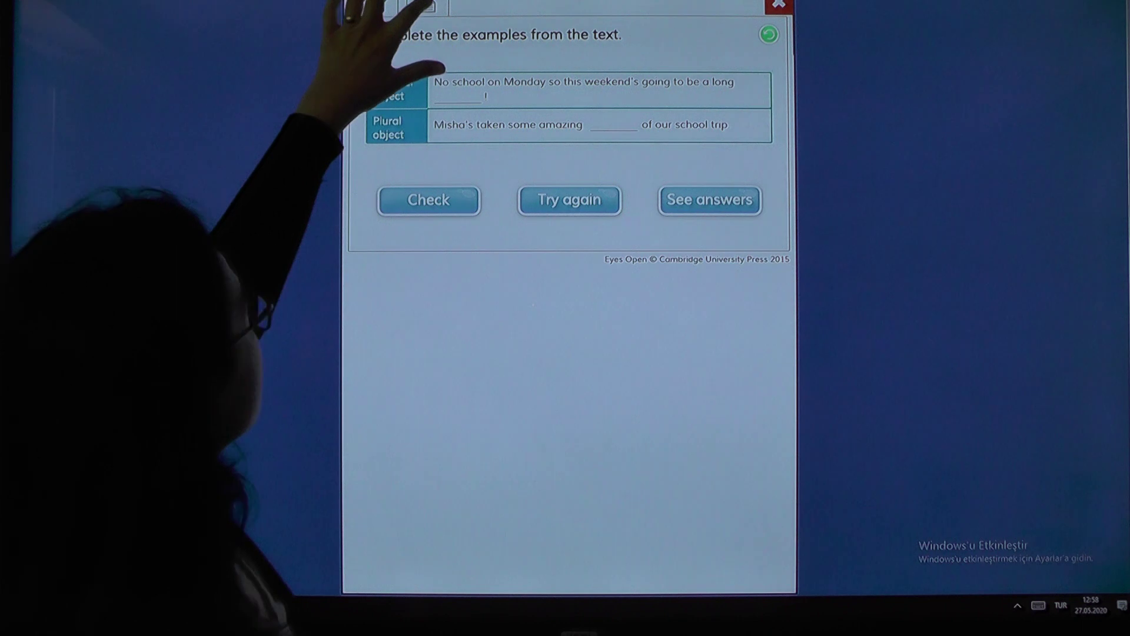
left_click(428, 6)
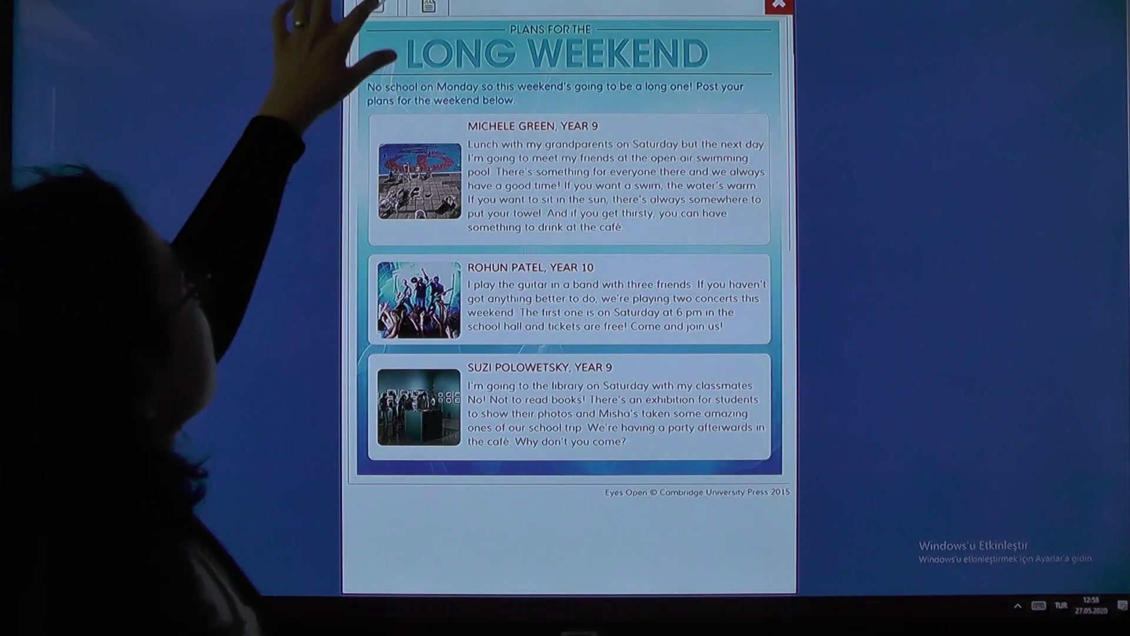
left_click(377, 7)
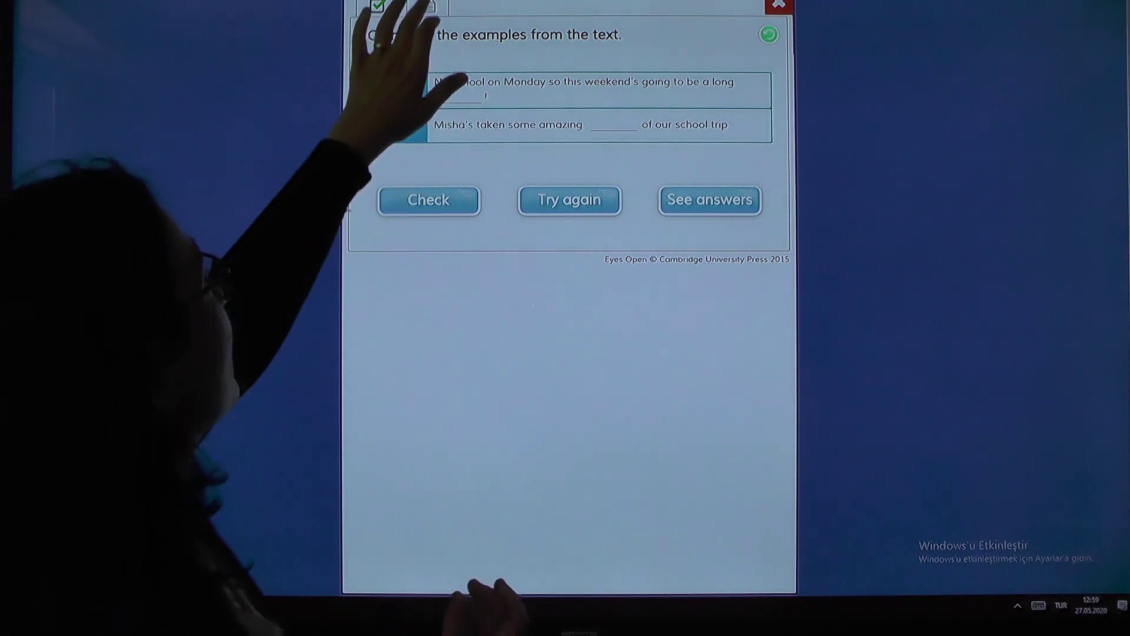
left_click(429, 7)
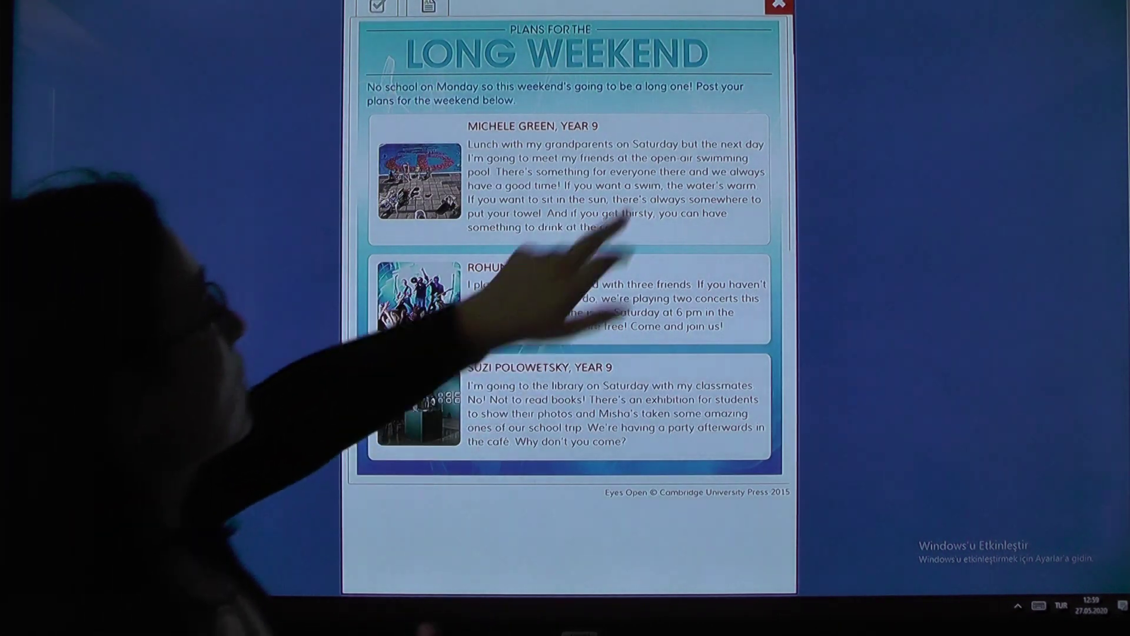
left_click(377, 6)
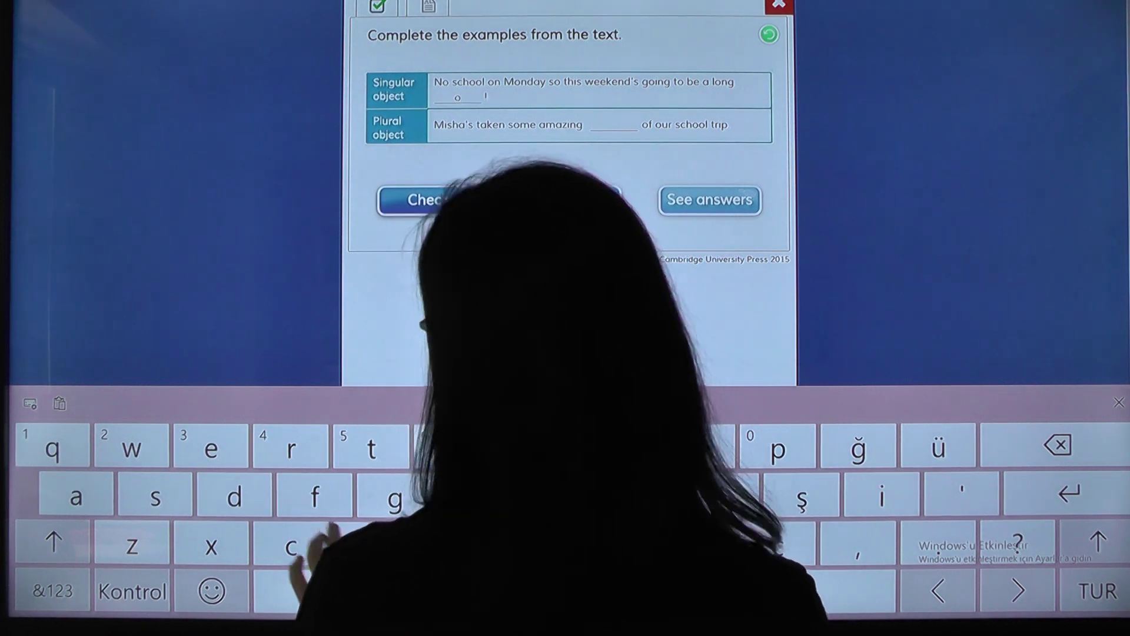
type("one")
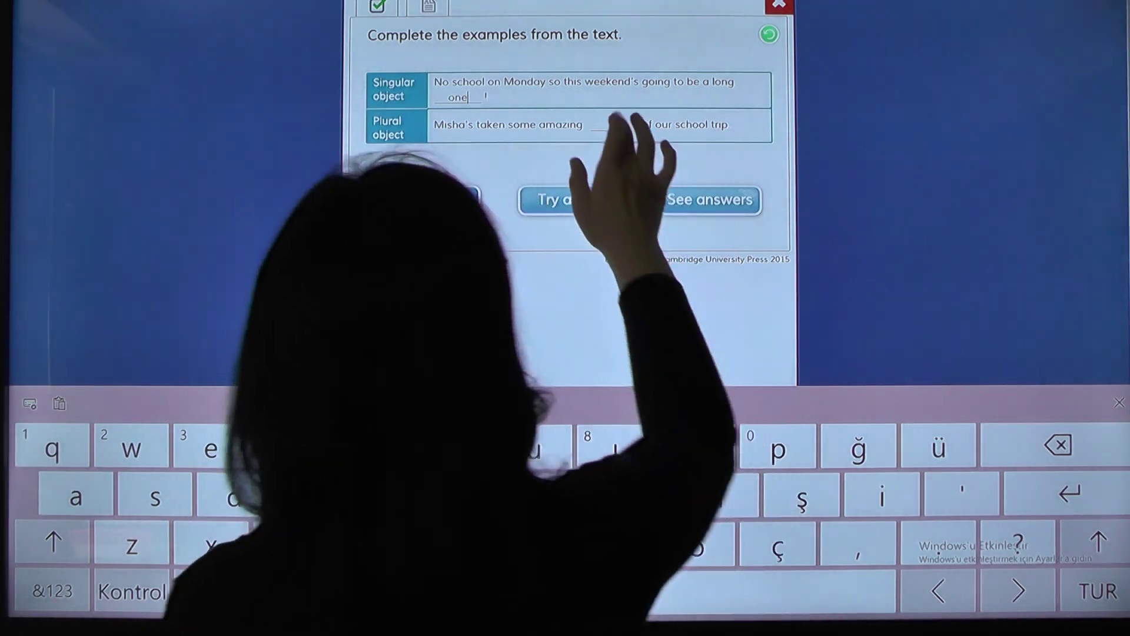
Fill the singular and plural object blanks with 'one' and 'ones' and check them.
left_click(614, 127)
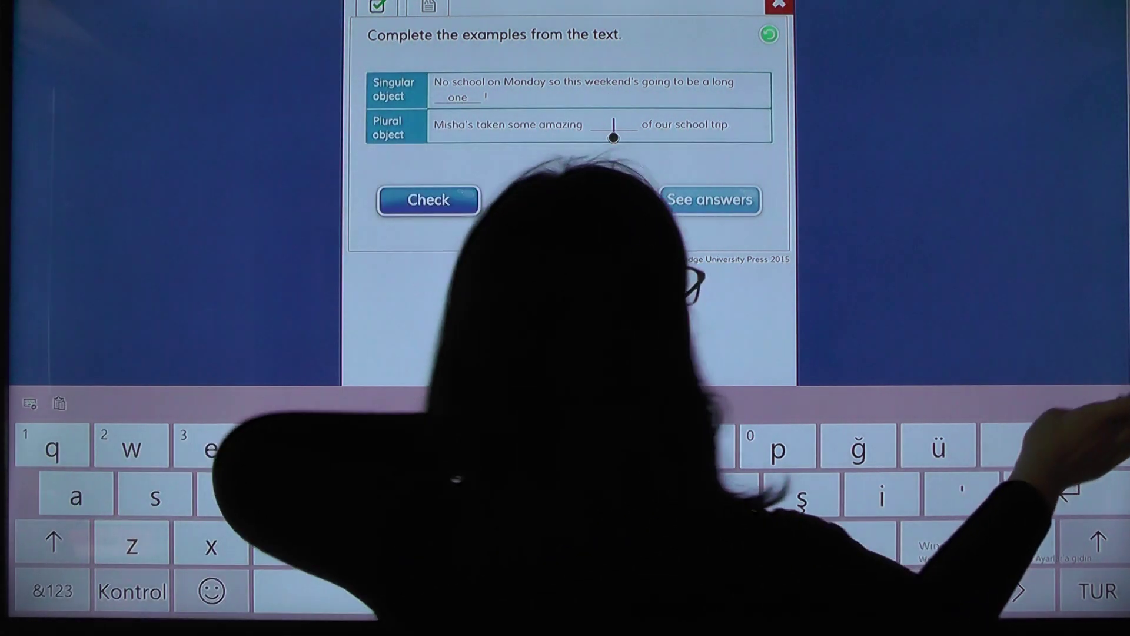
left_click(429, 6)
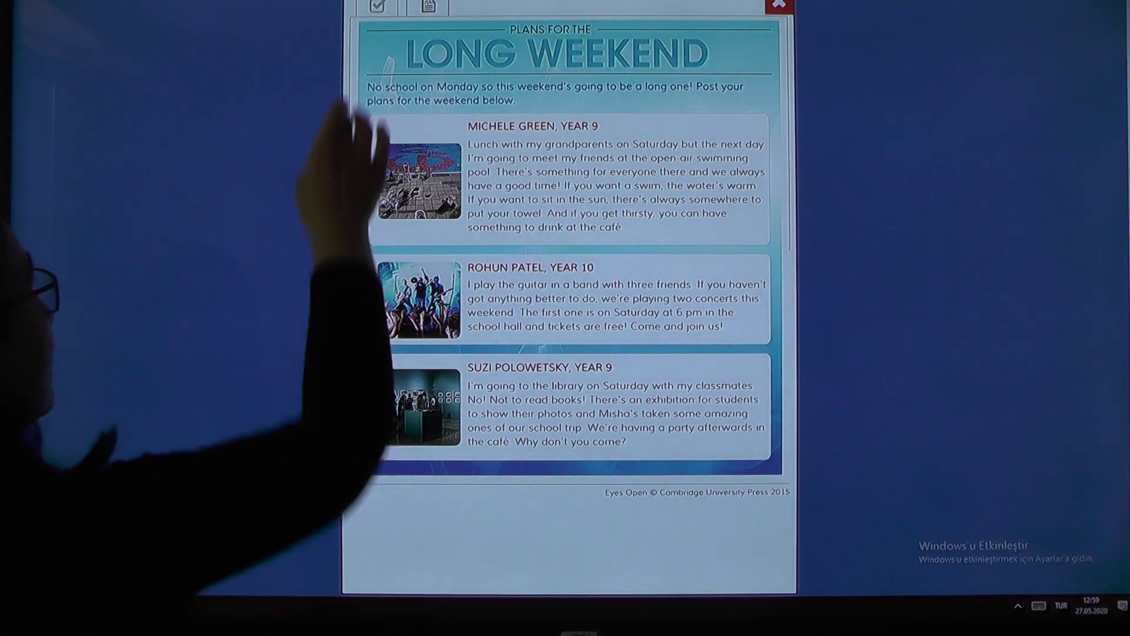
left_click(377, 5)
left_click(615, 125)
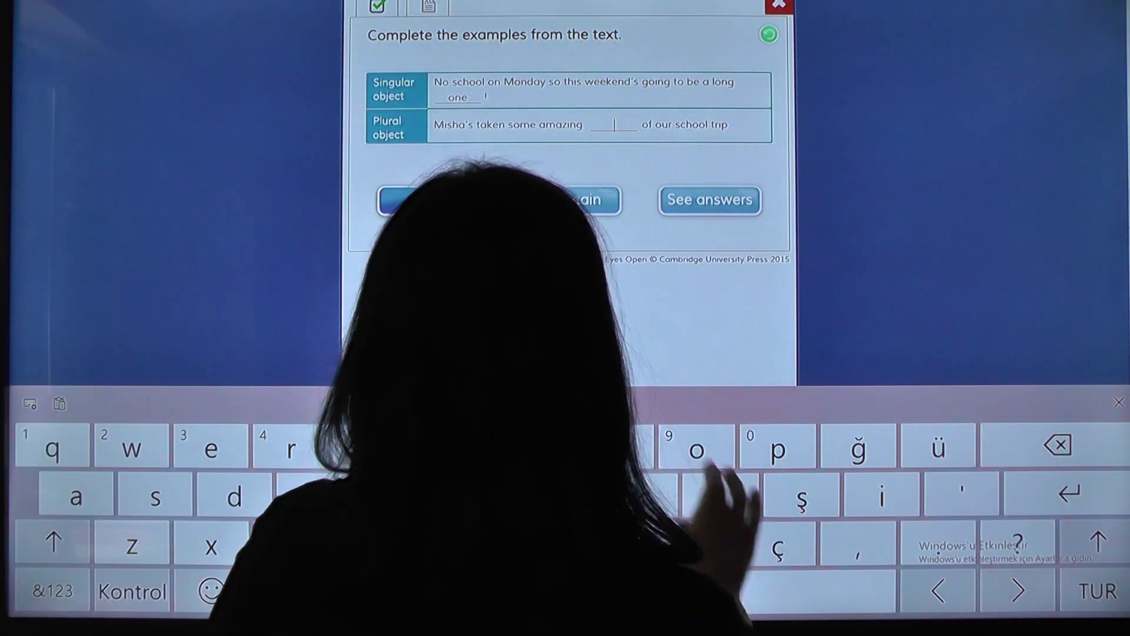
type("ones")
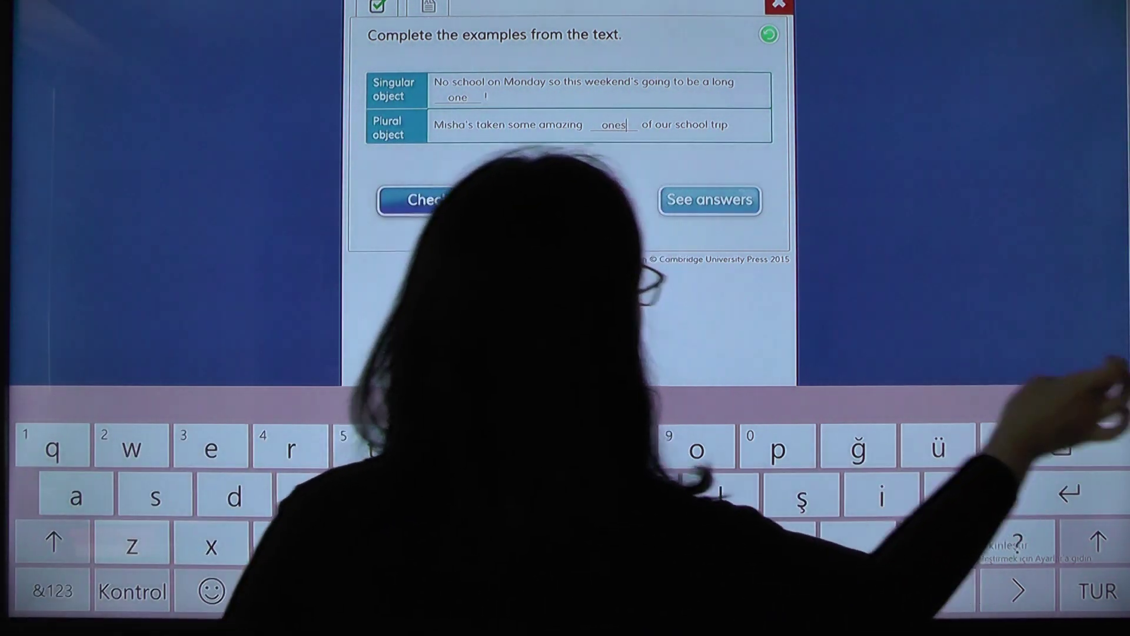
left_click(1119, 402)
Close the checked exercise and go to Grammar reference page 107, moving the floating tools aside.
left_click(429, 199)
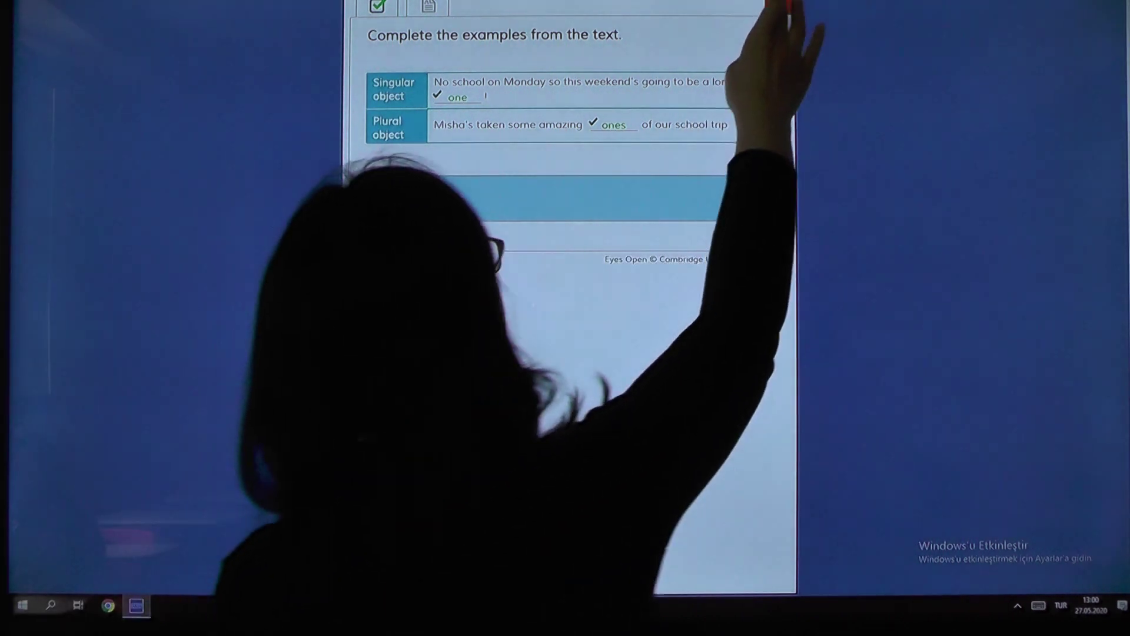
left_click(778, 4)
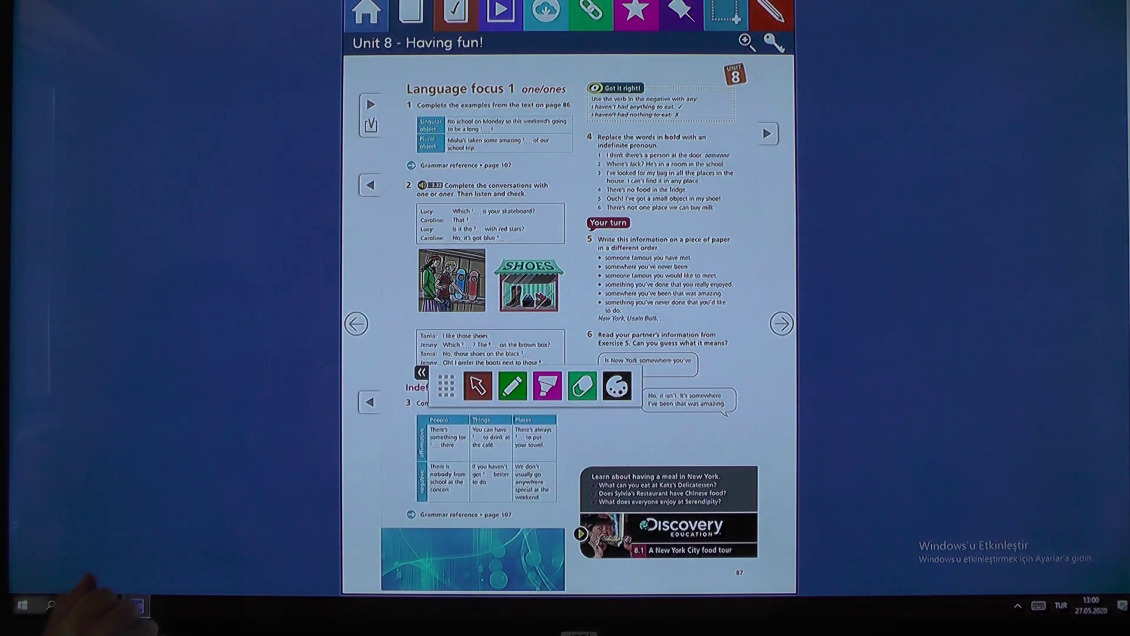
left_click(410, 12)
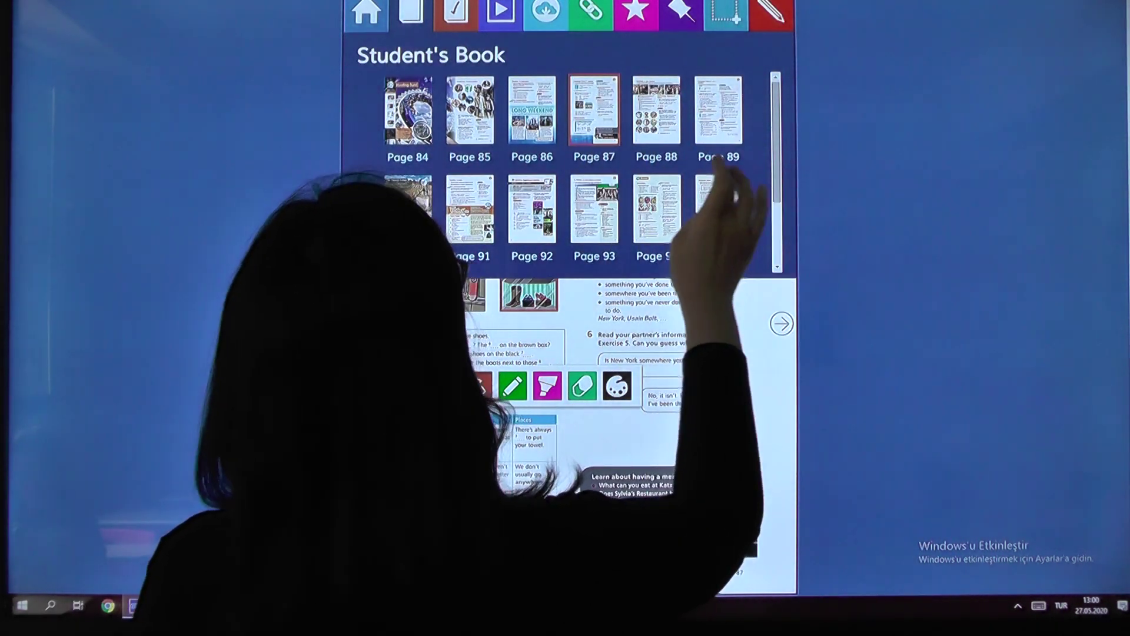
left_click(776, 265)
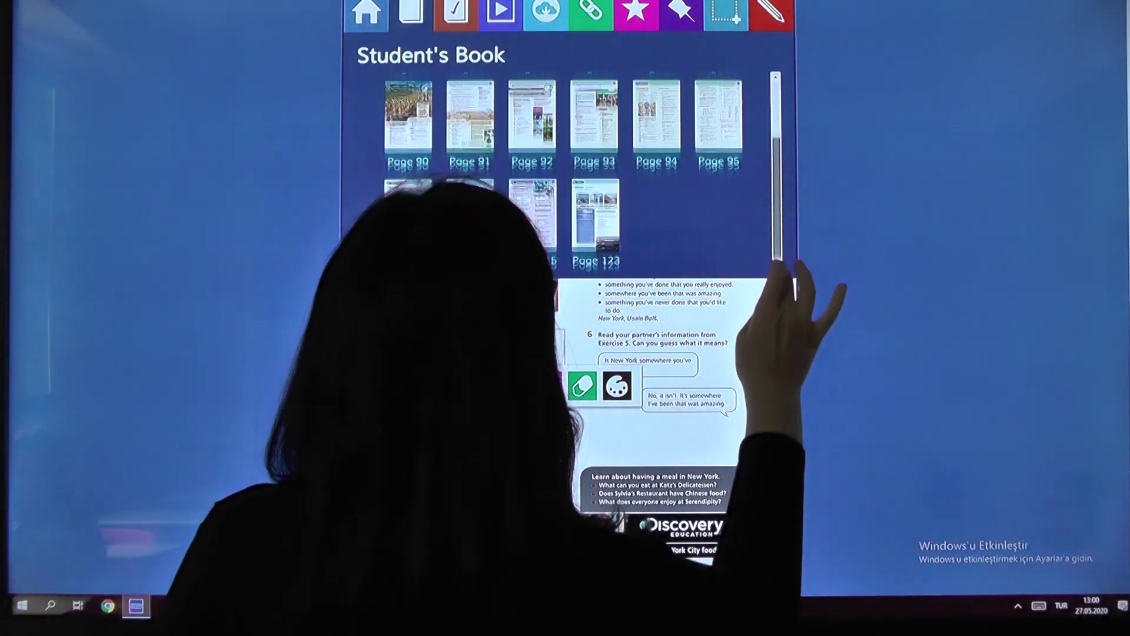
left_click(470, 217)
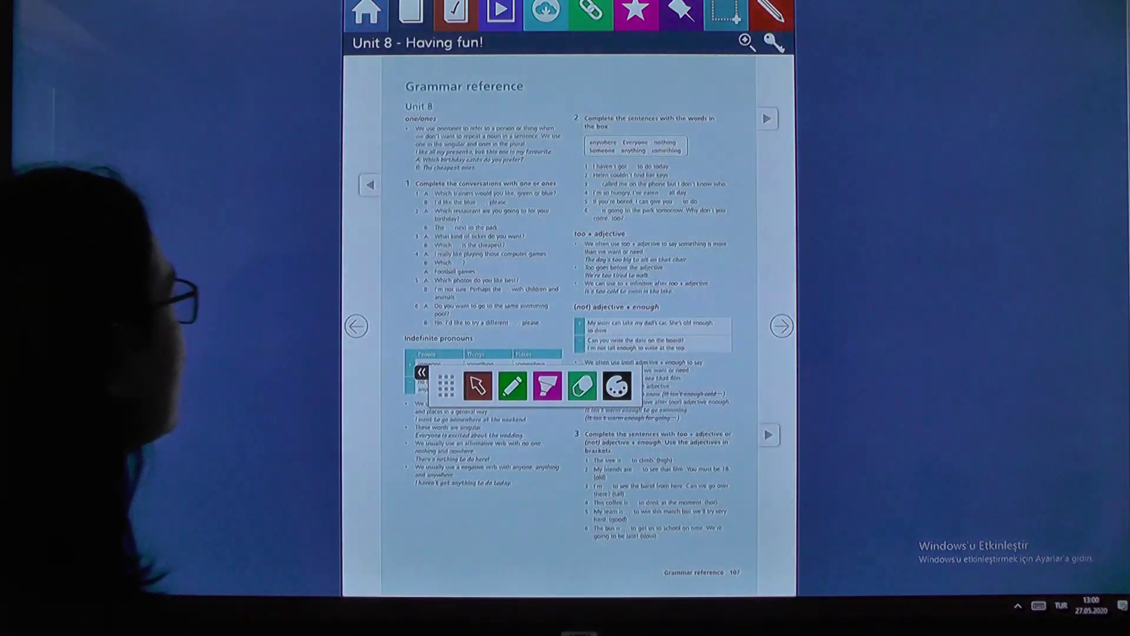
left_click_drag(446, 386, 439, 463)
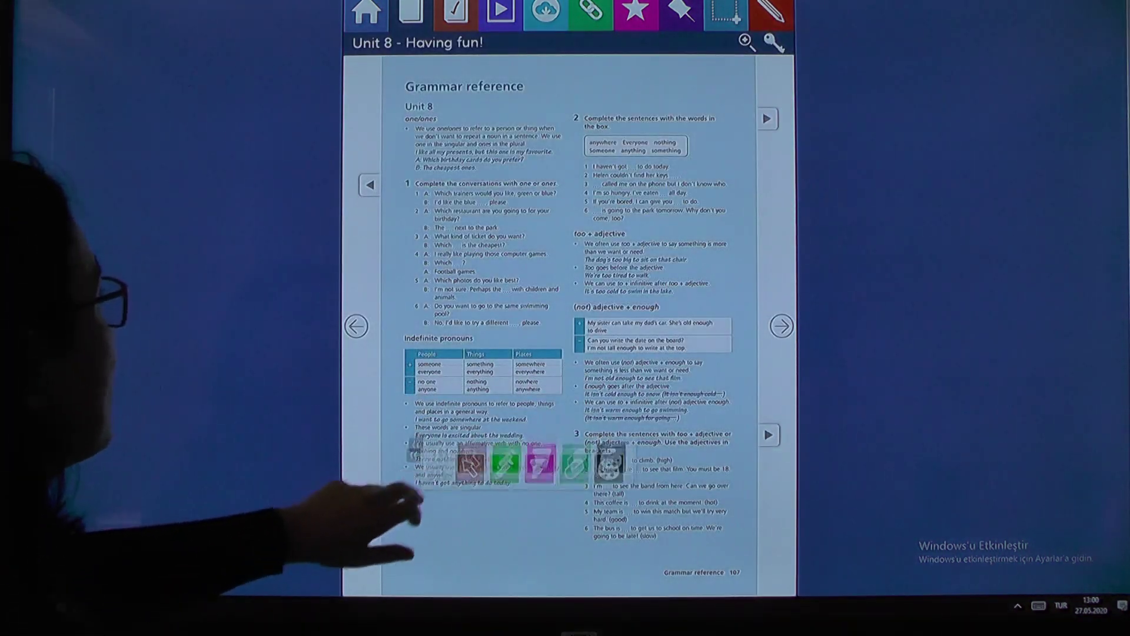
Zoom in on page 107 to read the one/ones rules and Exercise 1.
left_click(746, 41)
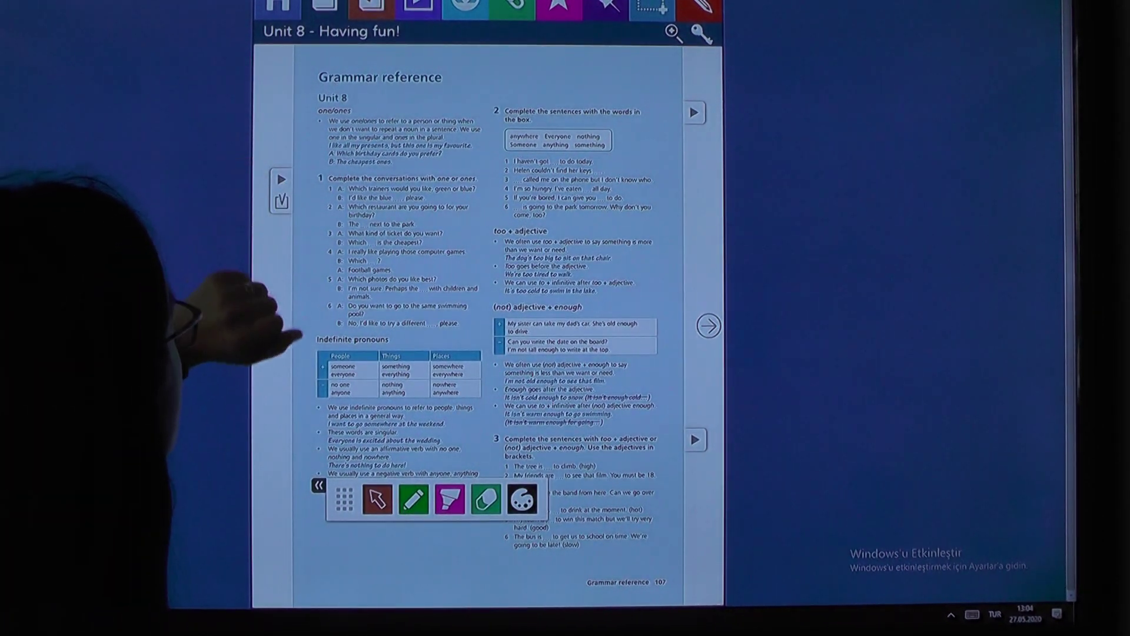
Open the interactive conversations exercise and answer items 1–3 with ones, one, one.
left_click(281, 179)
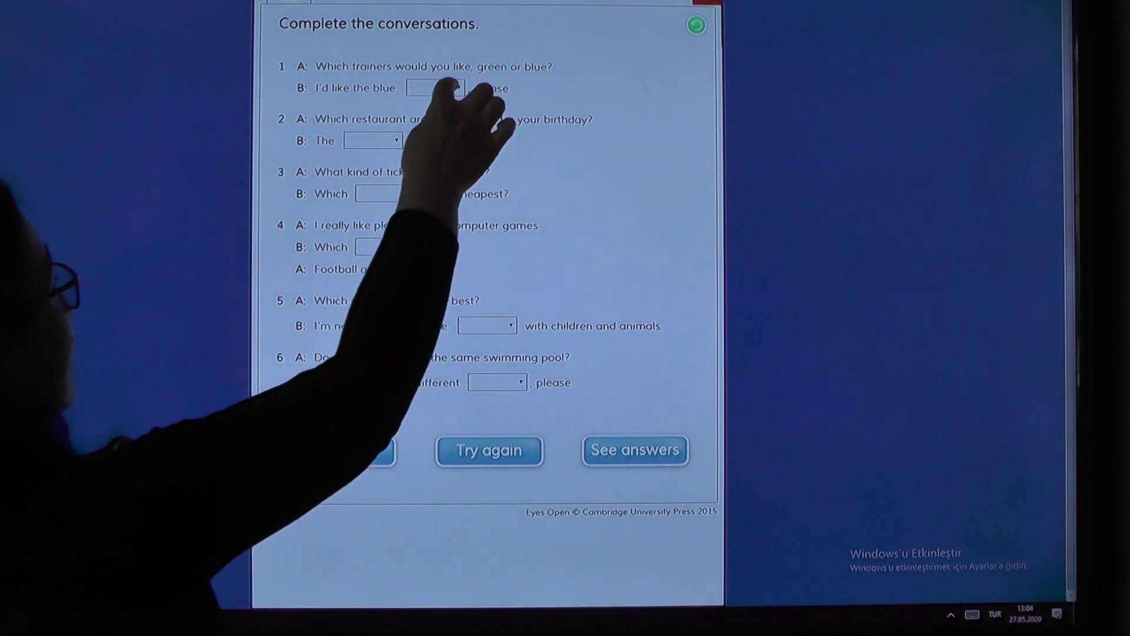
left_click(434, 87)
left_click(433, 140)
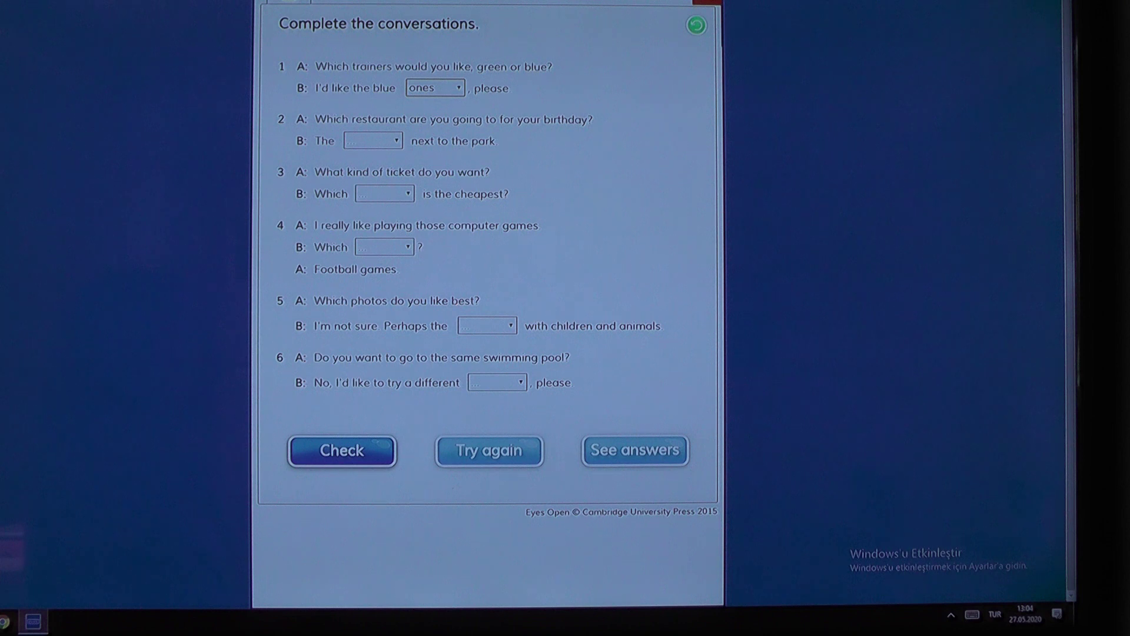
left_click(373, 140)
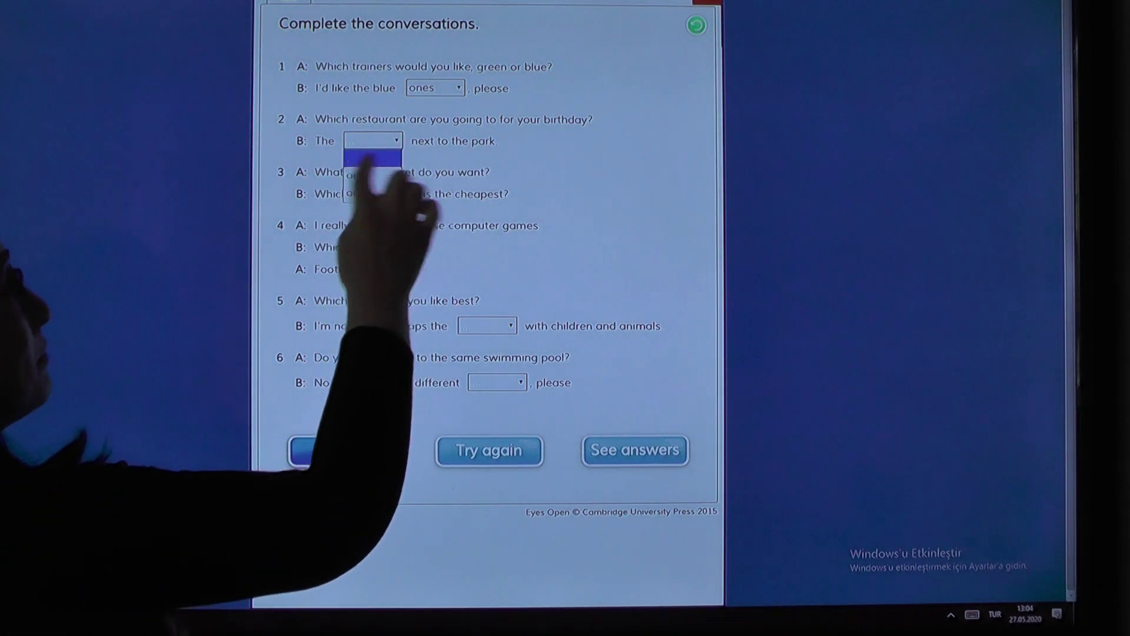
left_click(356, 175)
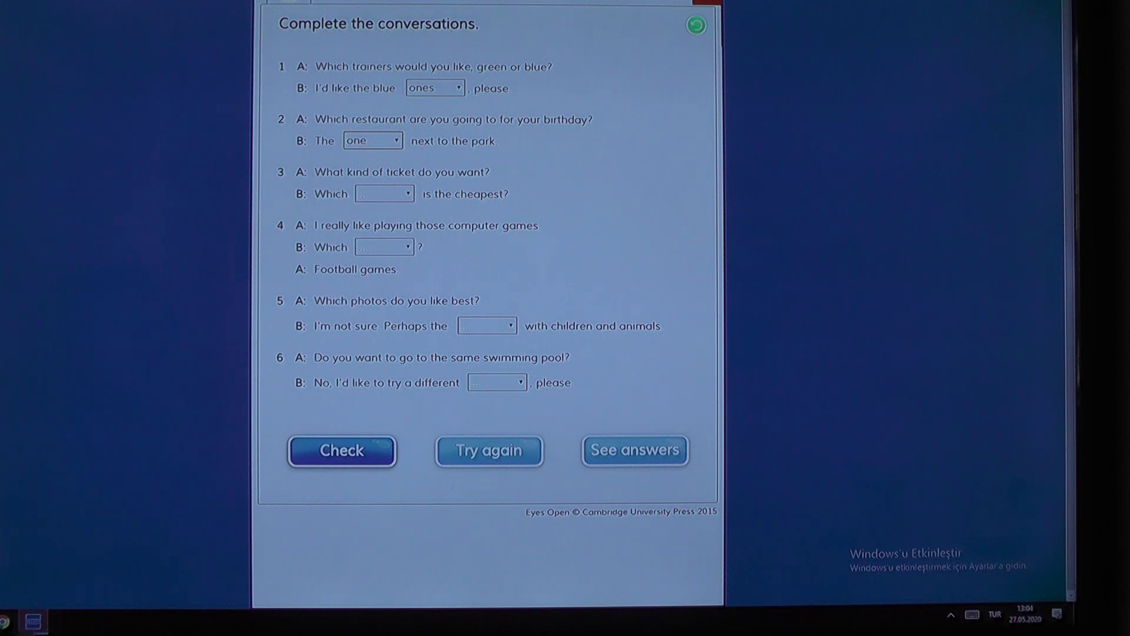
left_click(384, 193)
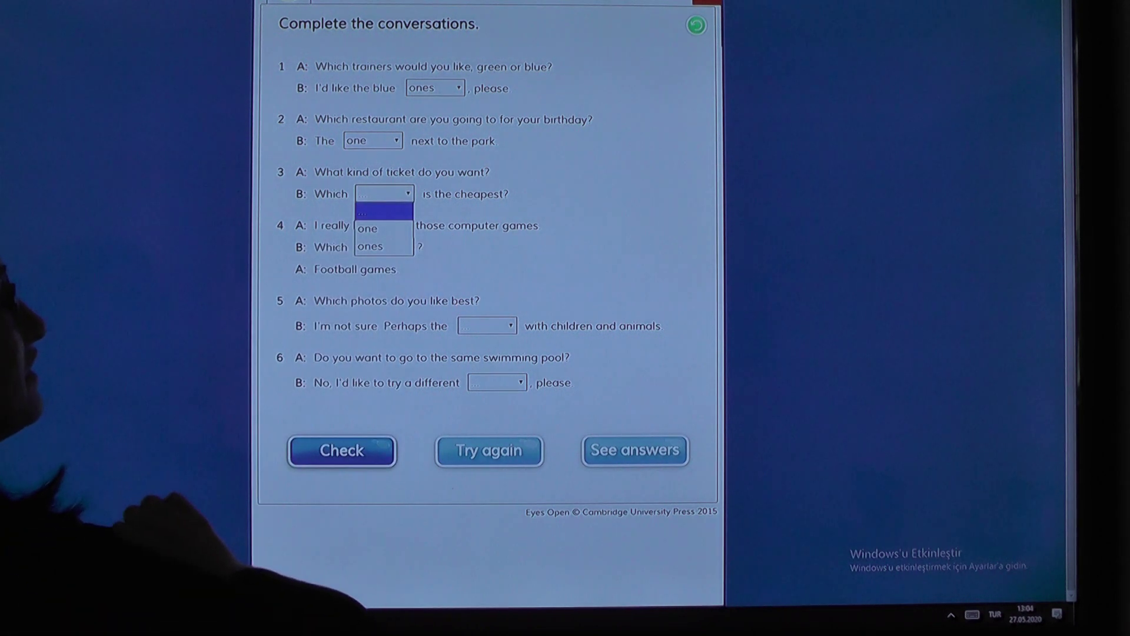
left_click(368, 228)
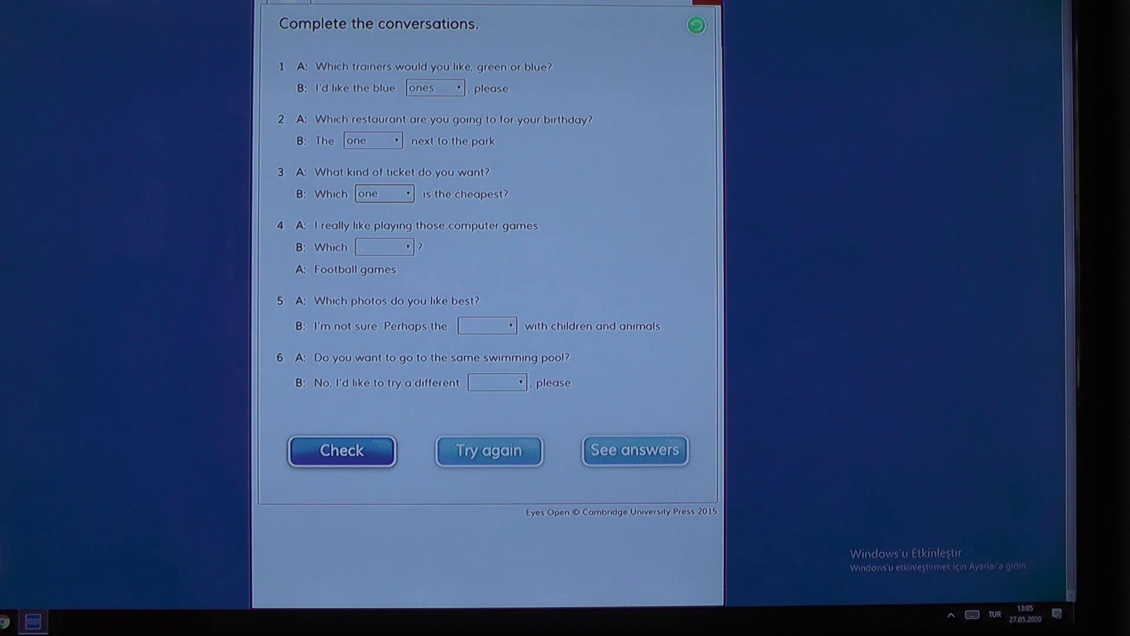
Answer items 4–6 with ones, ones, one and check all six answers.
left_click(384, 247)
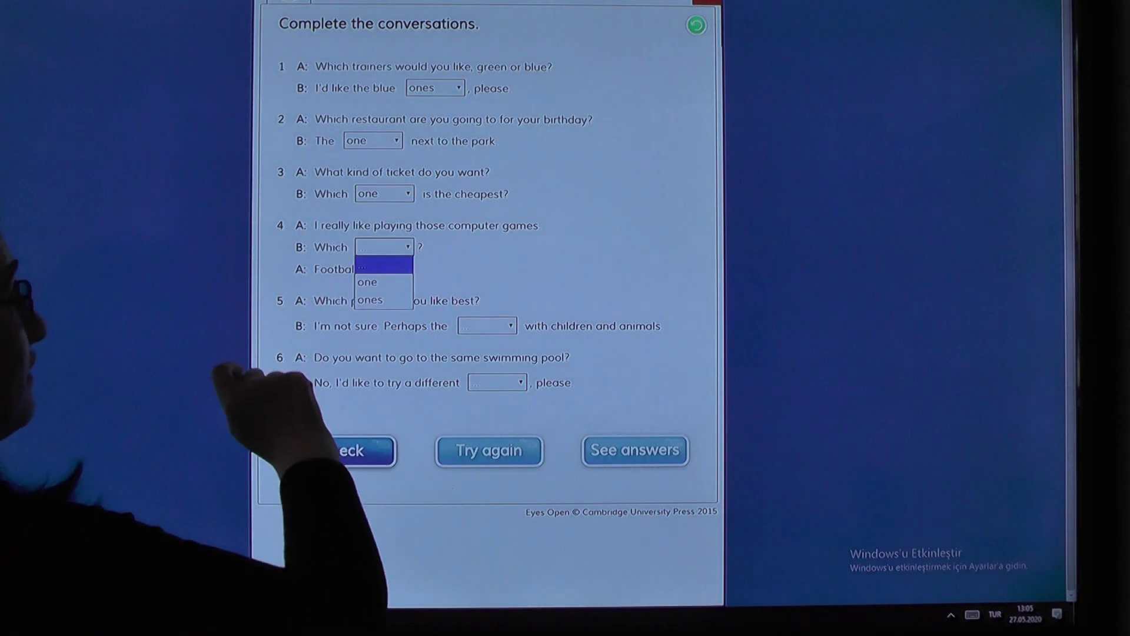
left_click(370, 299)
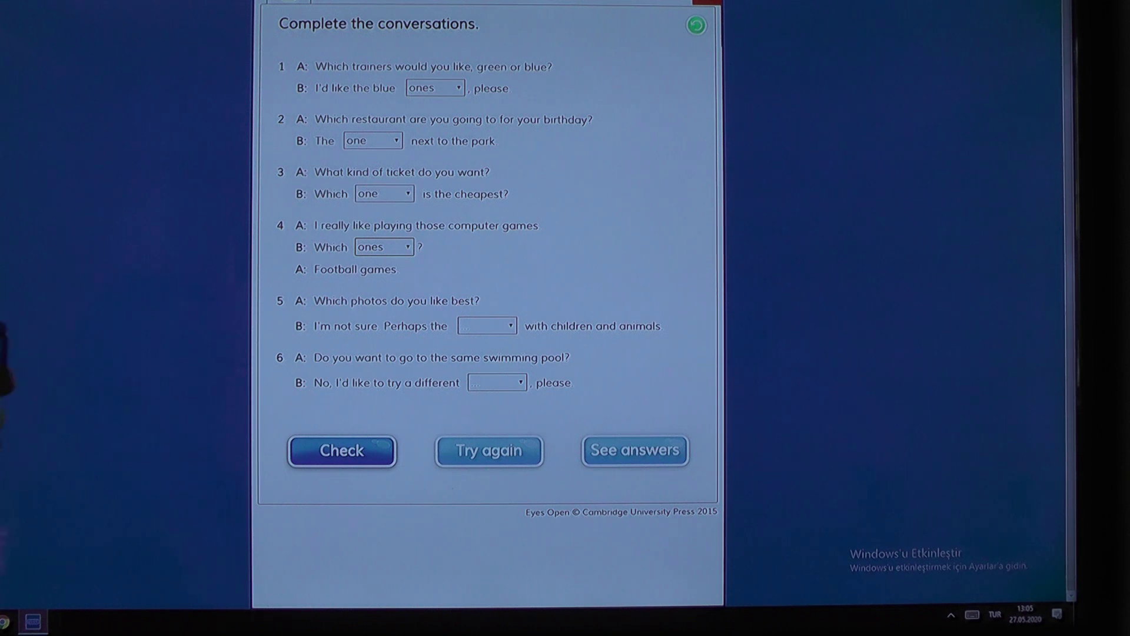
left_click(487, 326)
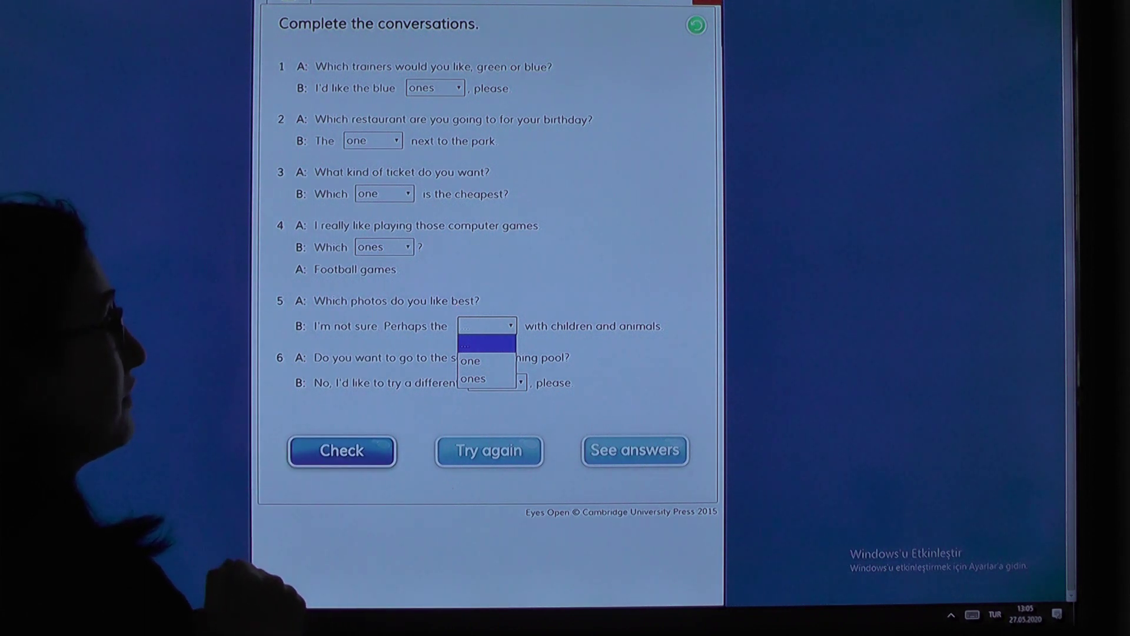
left_click(477, 379)
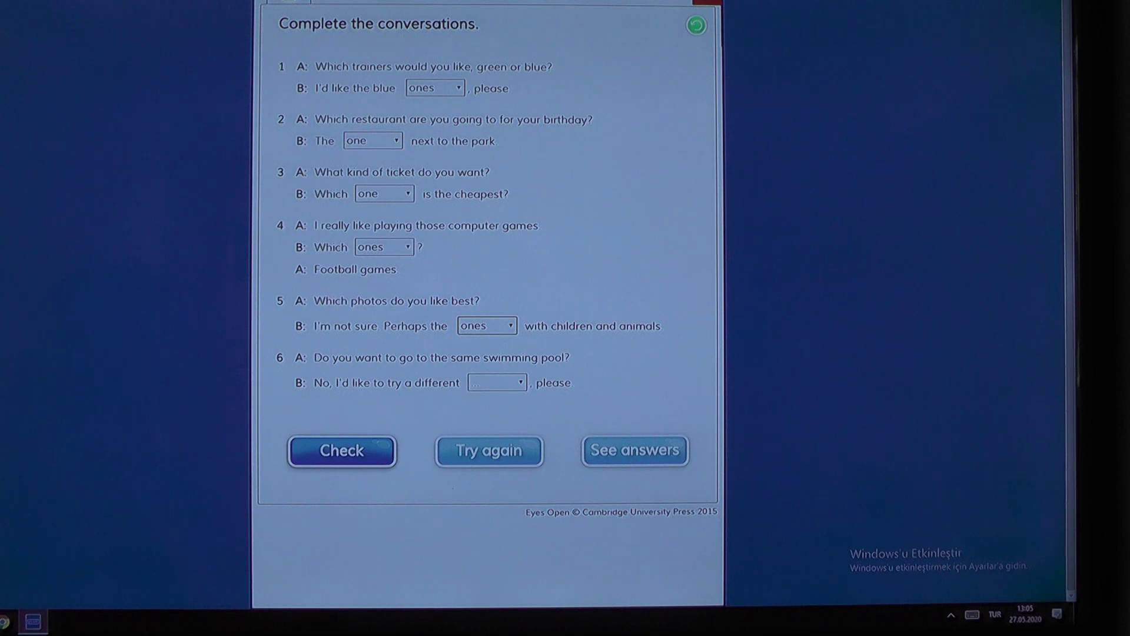
left_click(496, 383)
left_click(336, 451)
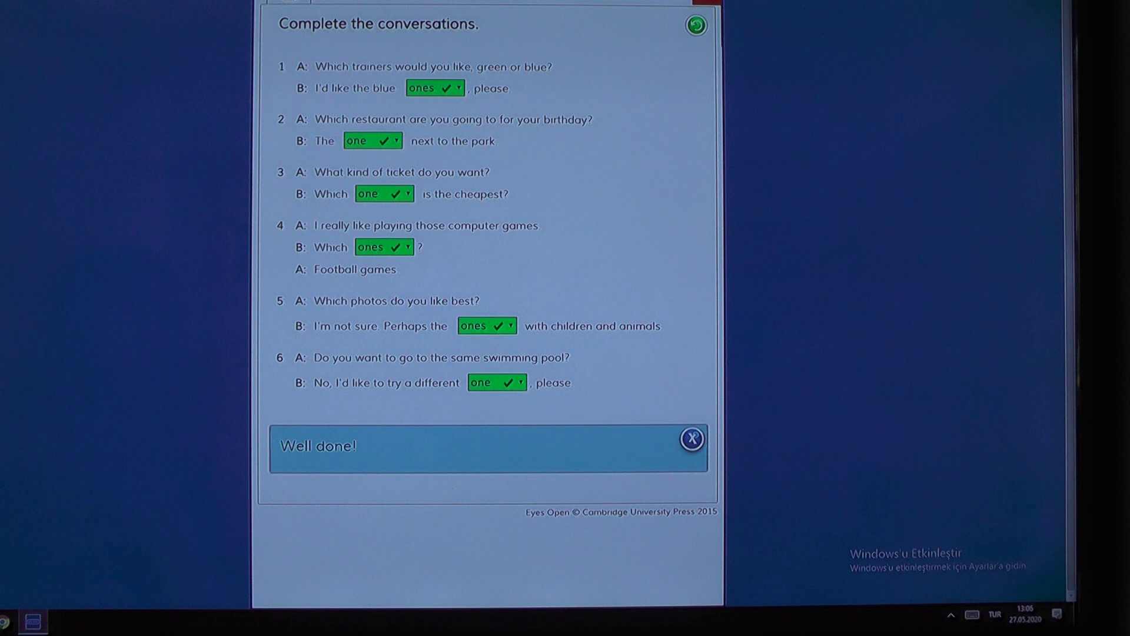
Close the finished exercise and launch page 87's Language focus exercise 2 activity.
left_click(696, 25)
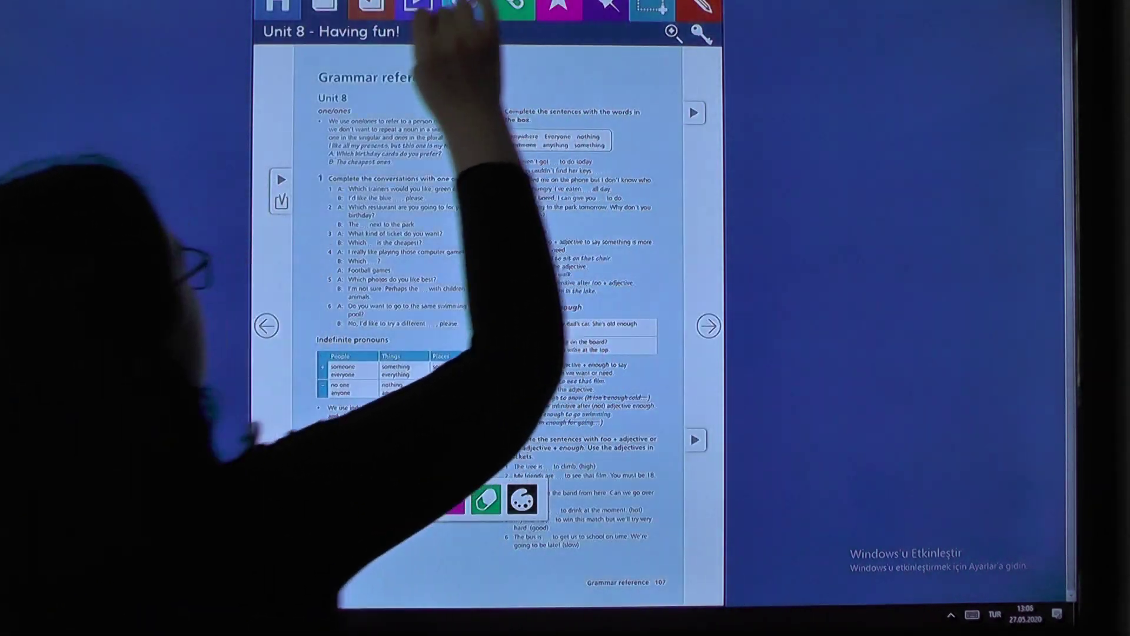
left_click(324, 8)
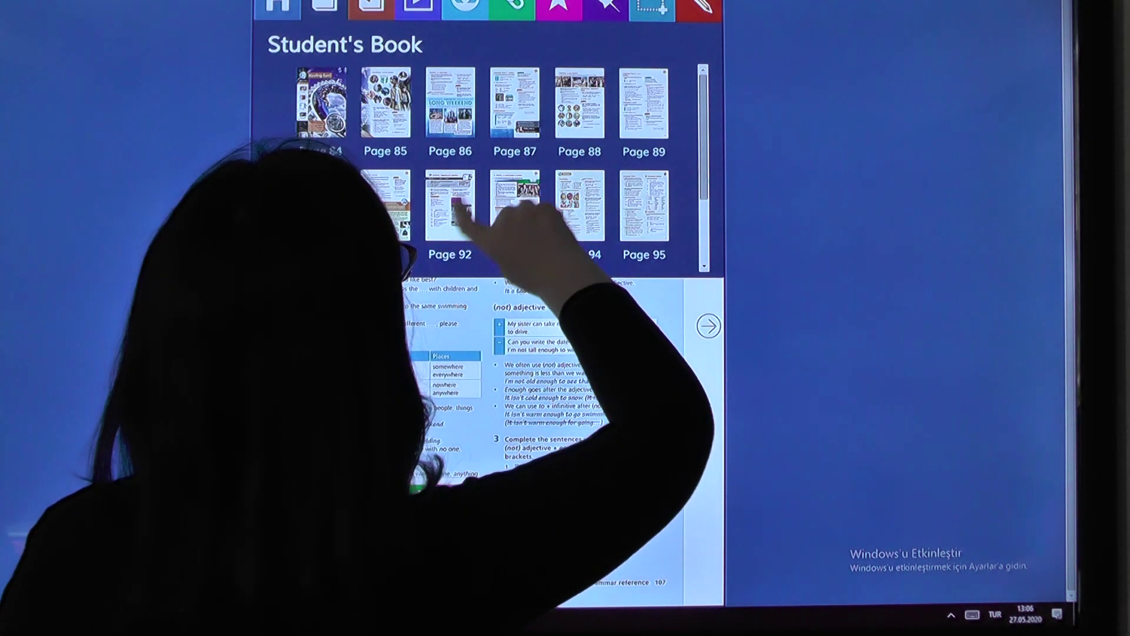
left_click(515, 101)
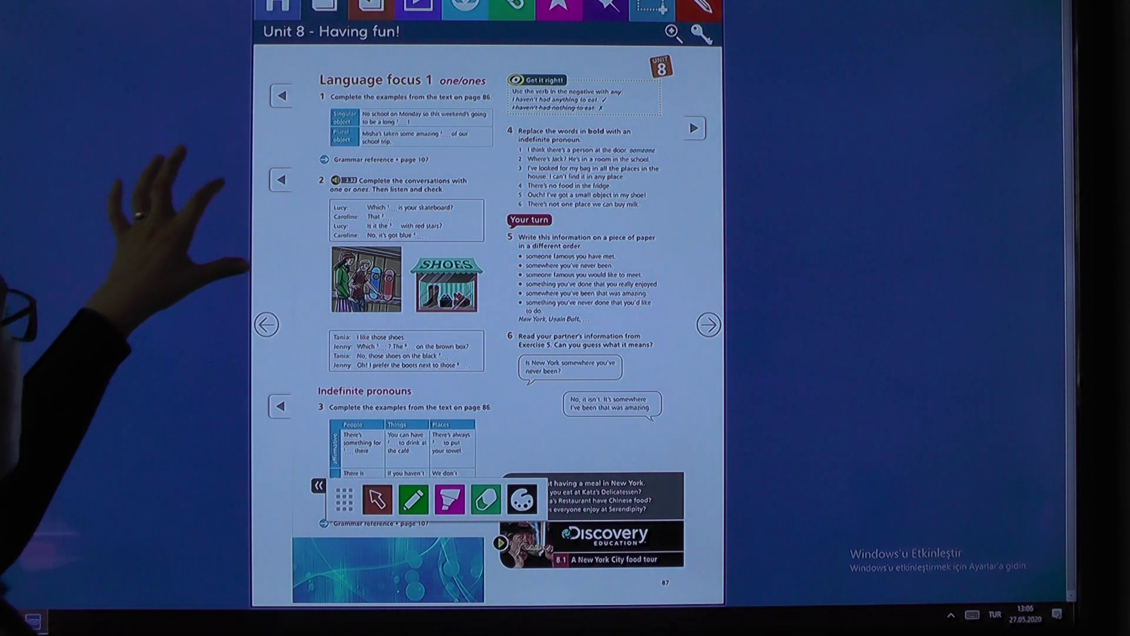
left_click(281, 180)
left_click(281, 201)
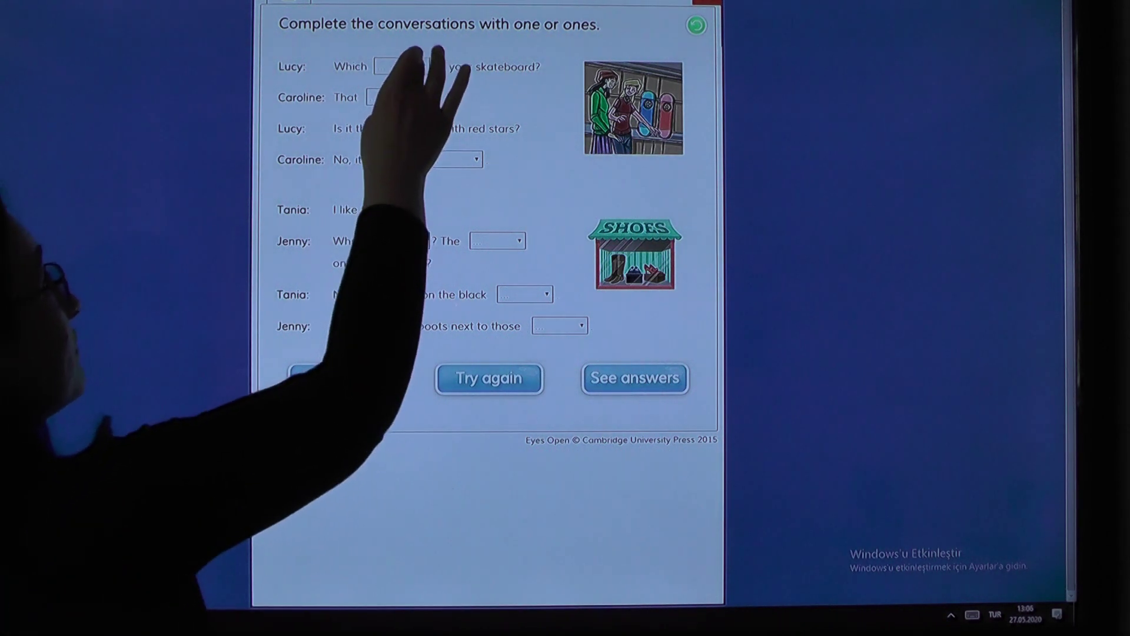
Answer Lucy and Caroline's skateboard dialogue blanks with one, one, one and ones.
left_click(402, 66)
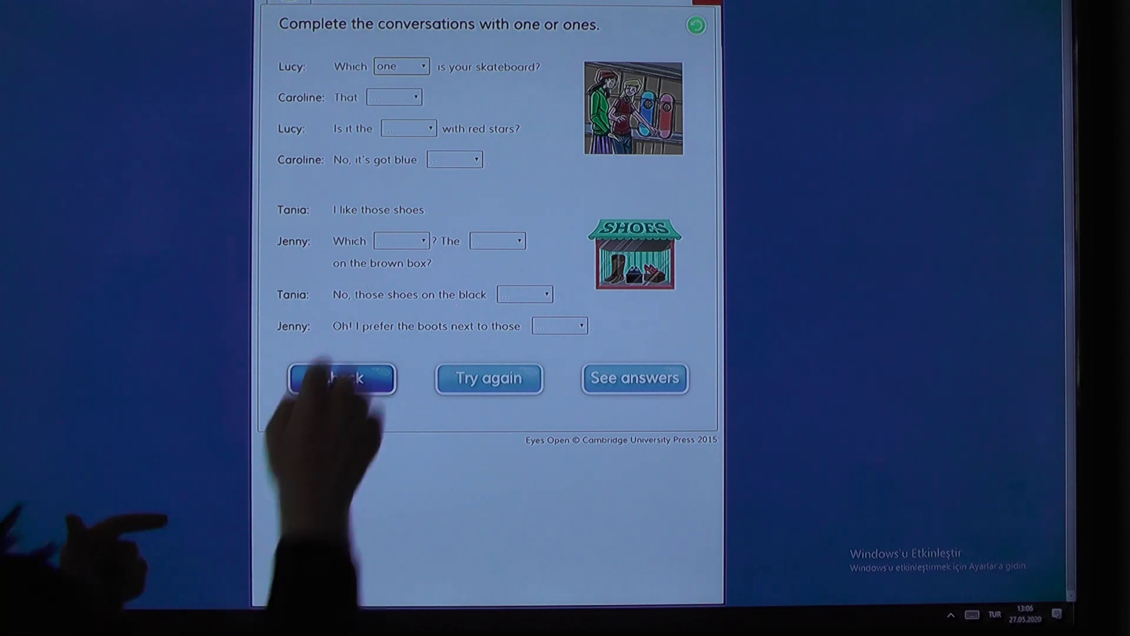
left_click(394, 97)
left_click(394, 113)
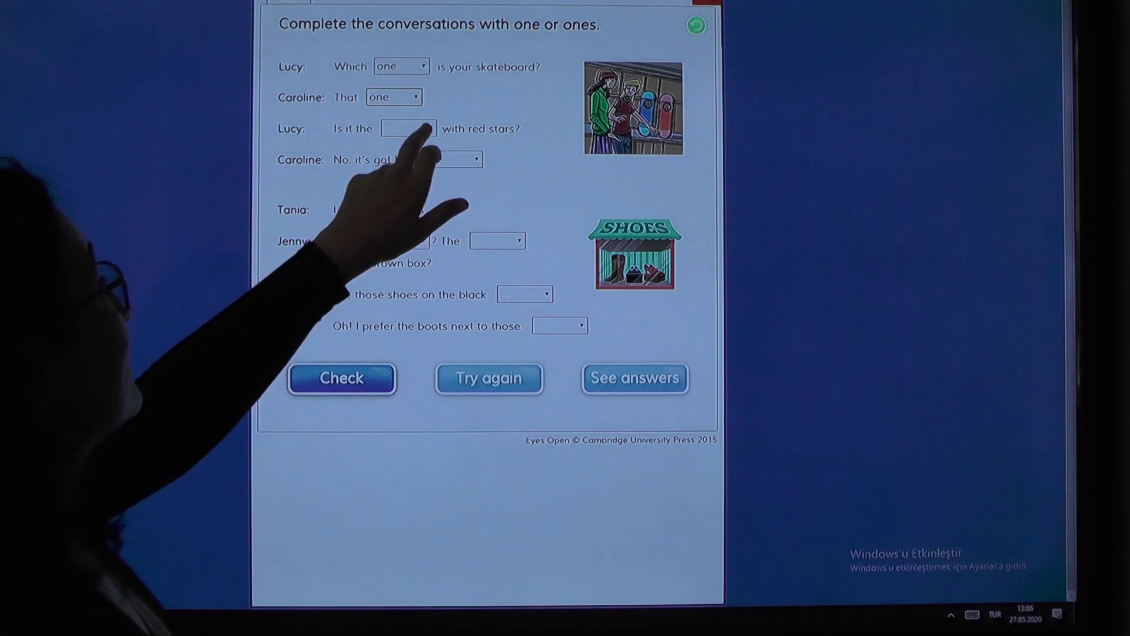
left_click(408, 128)
left_click(394, 162)
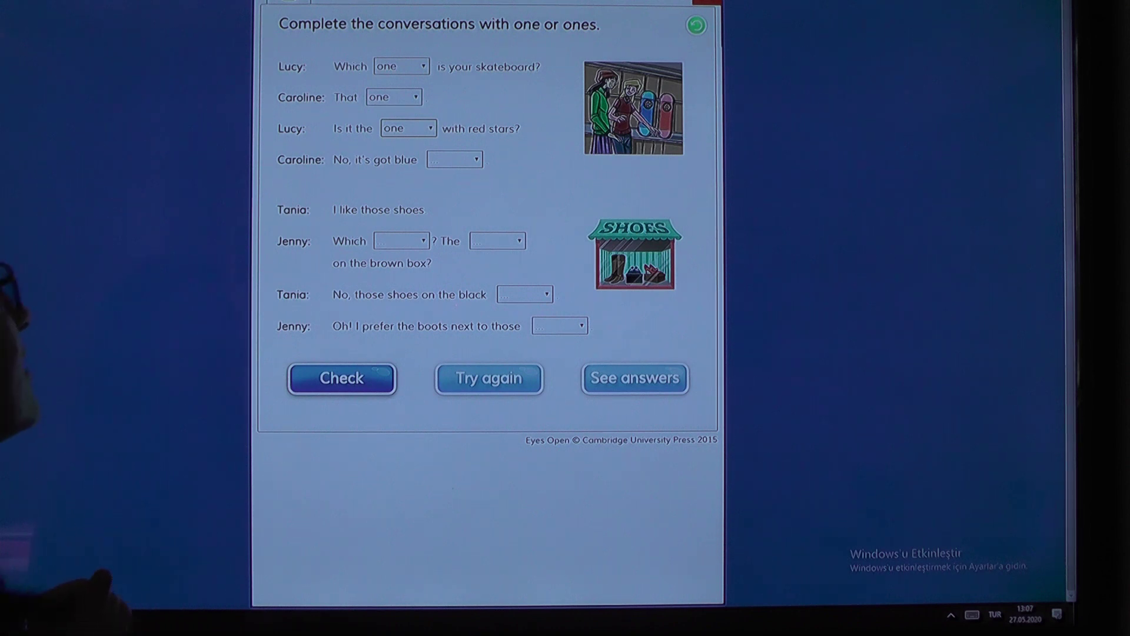
left_click(455, 160)
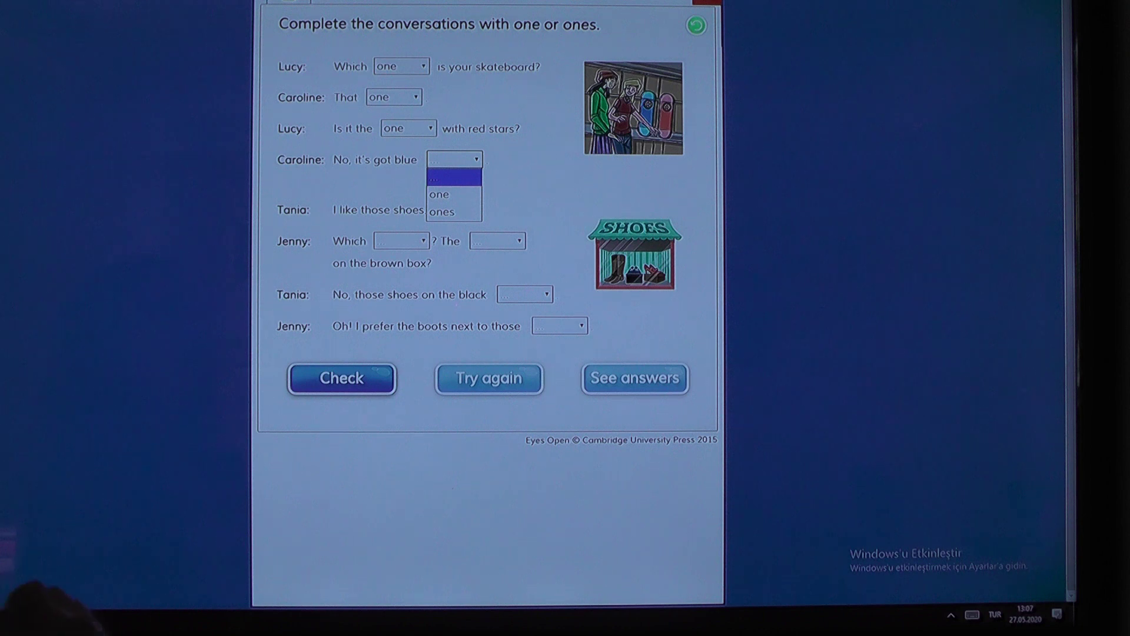
left_click(441, 211)
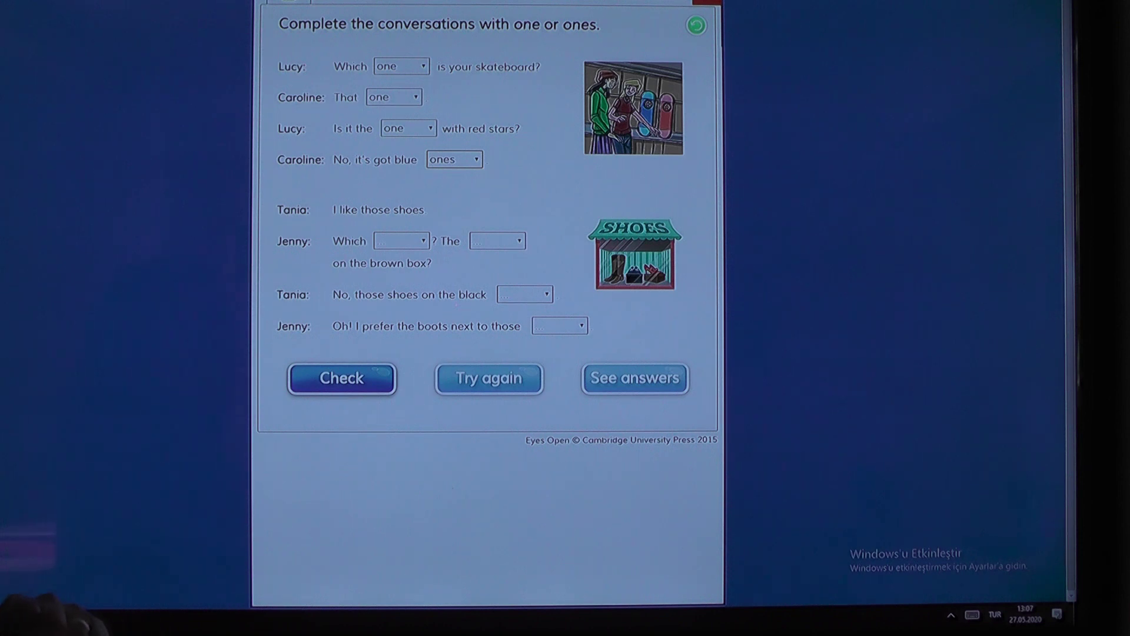
Answer Tania and Jenny's shoe-shop blanks with ones, ones, one and ones.
left_click(400, 241)
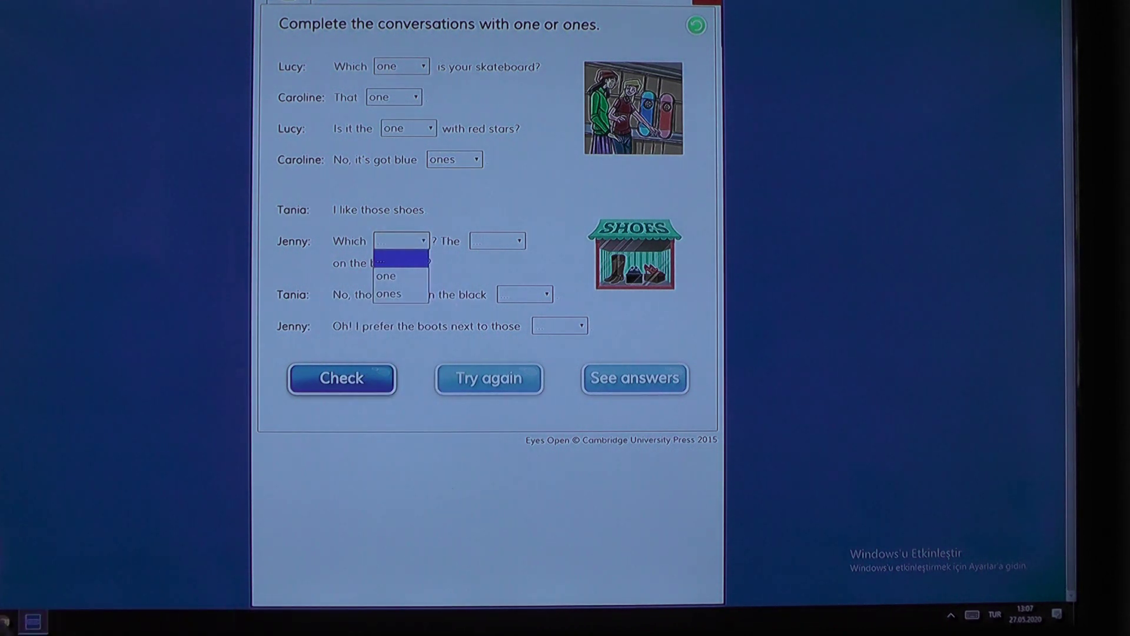
left_click(389, 293)
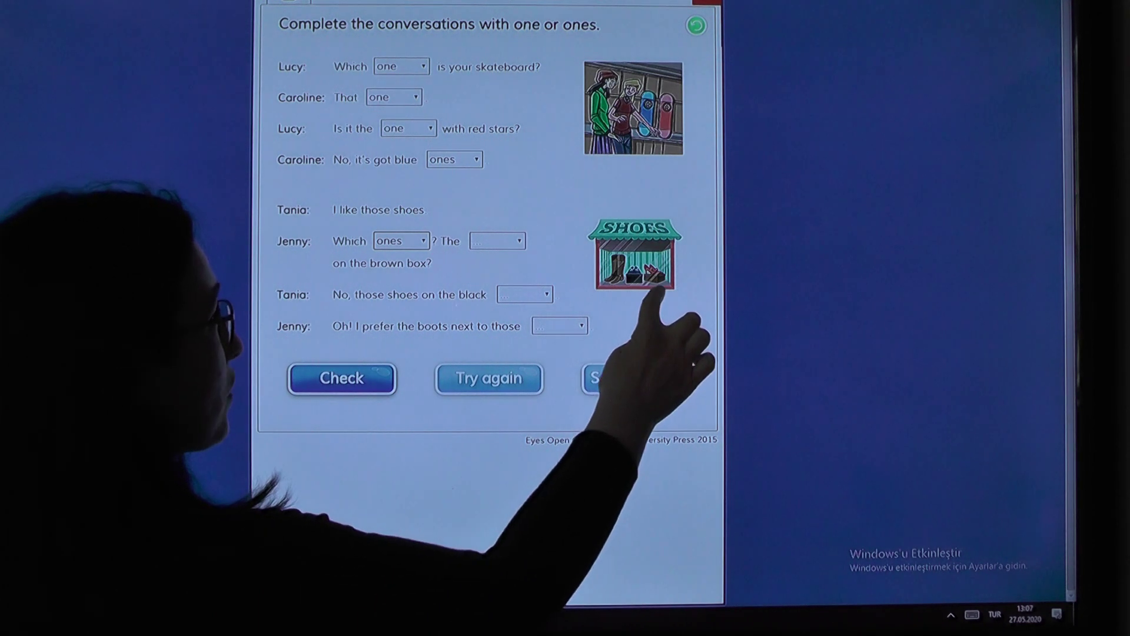
left_click(498, 240)
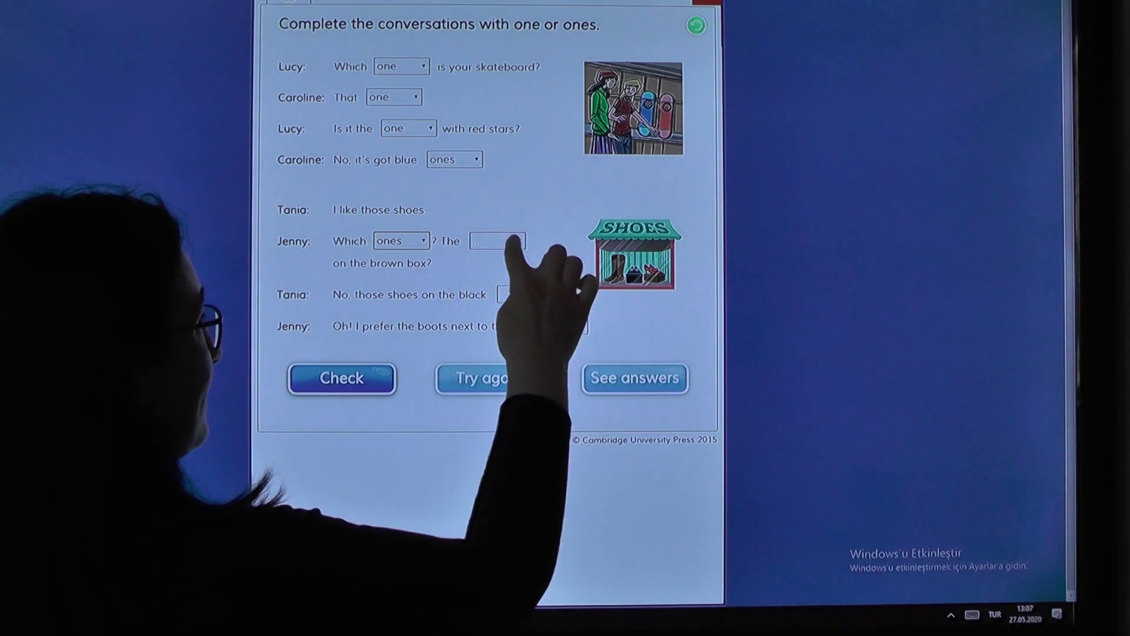
left_click(485, 294)
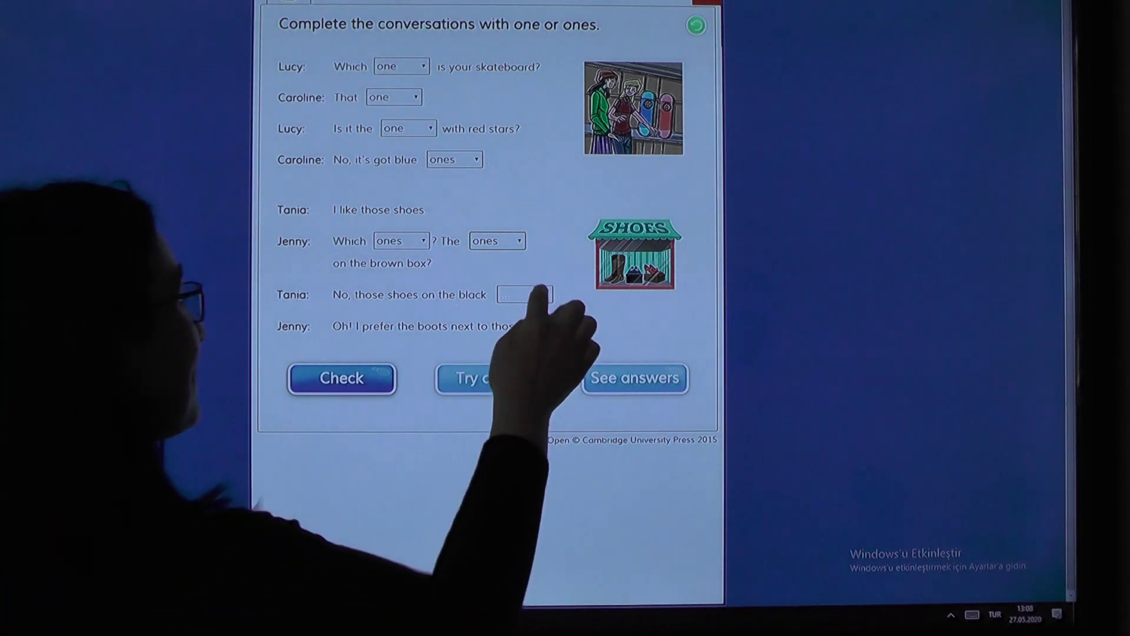
left_click(524, 294)
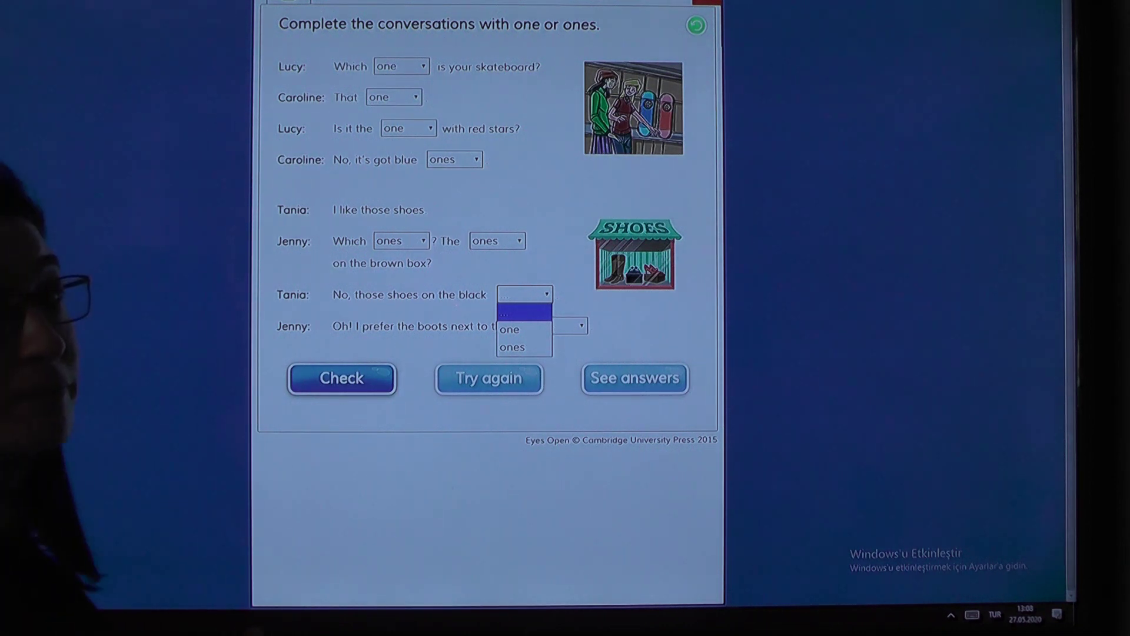
left_click(510, 328)
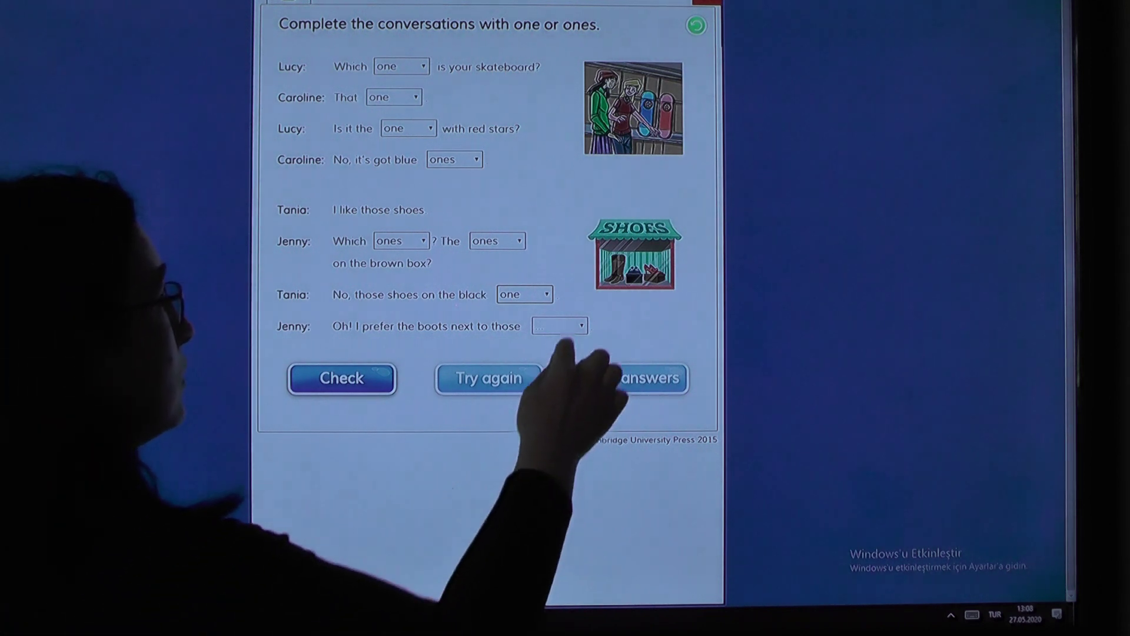
left_click(560, 325)
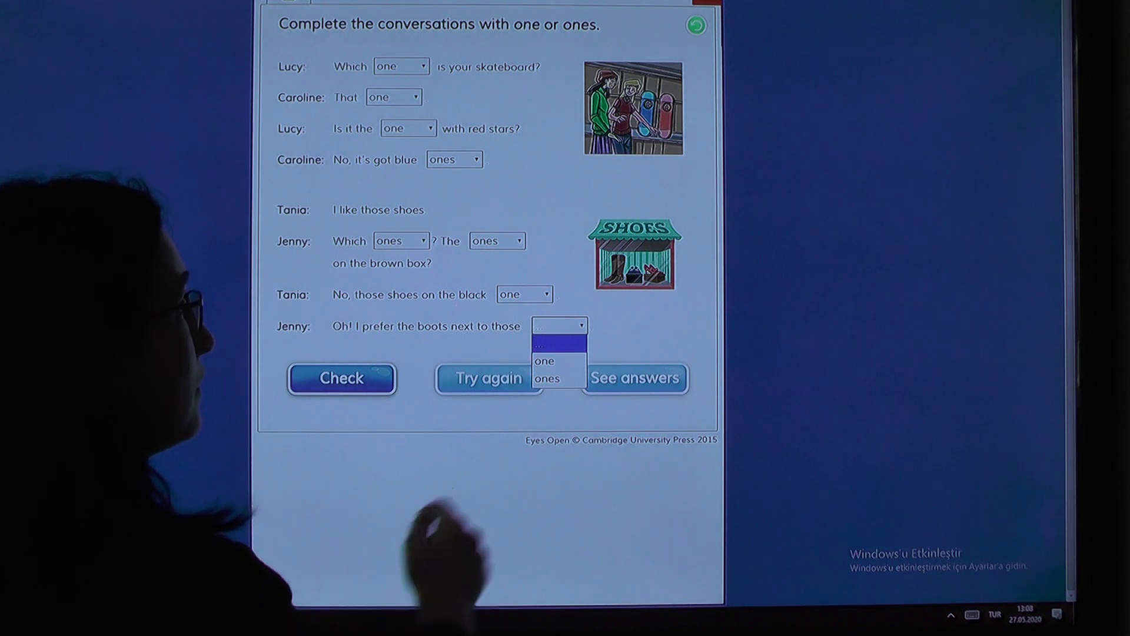
left_click(547, 379)
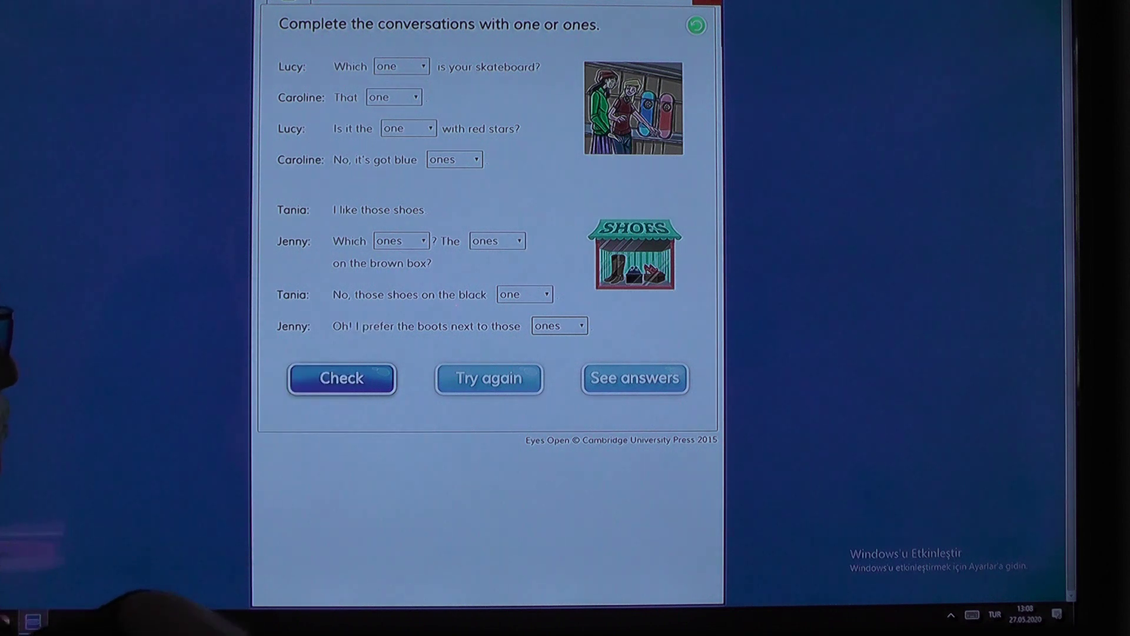
Check all eight answers, then close the activity to return to page 87.
left_click(332, 380)
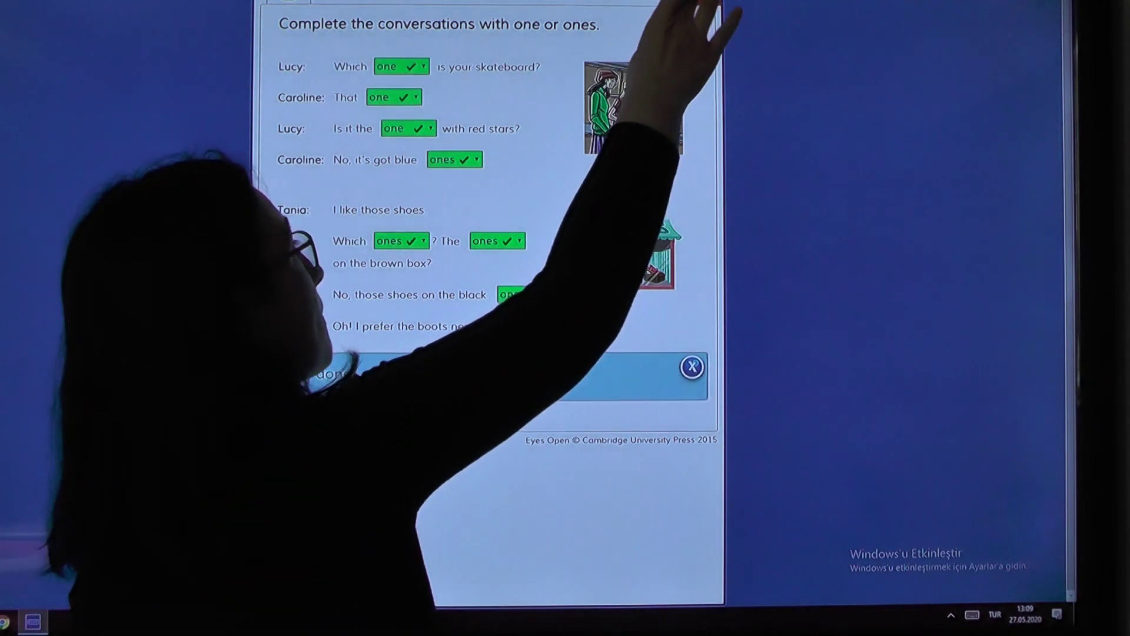
left_click(711, 4)
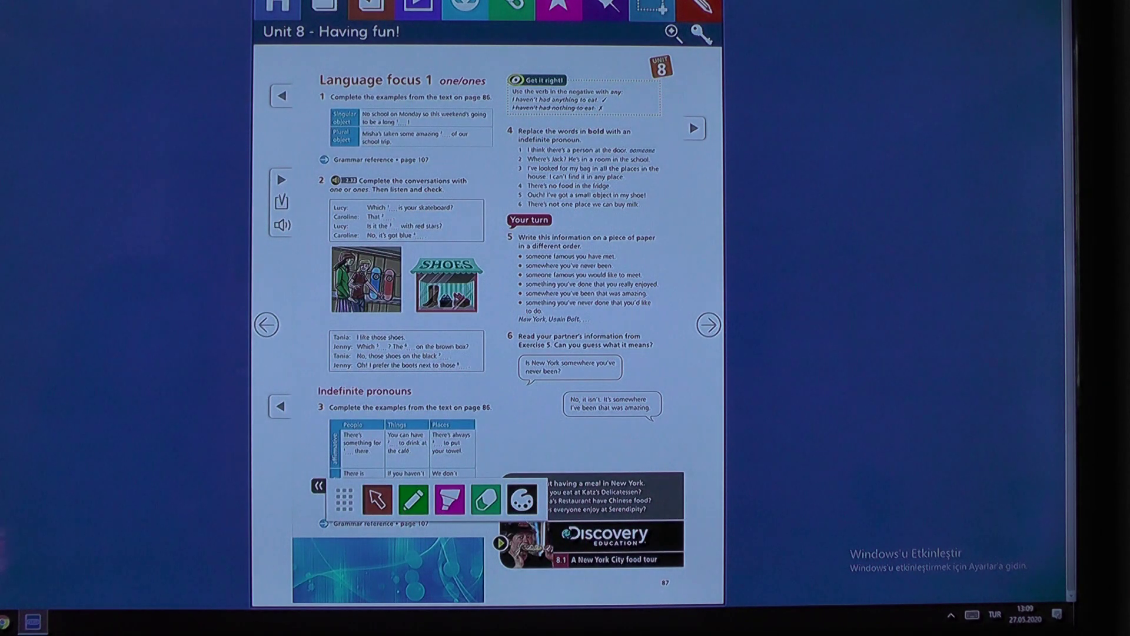